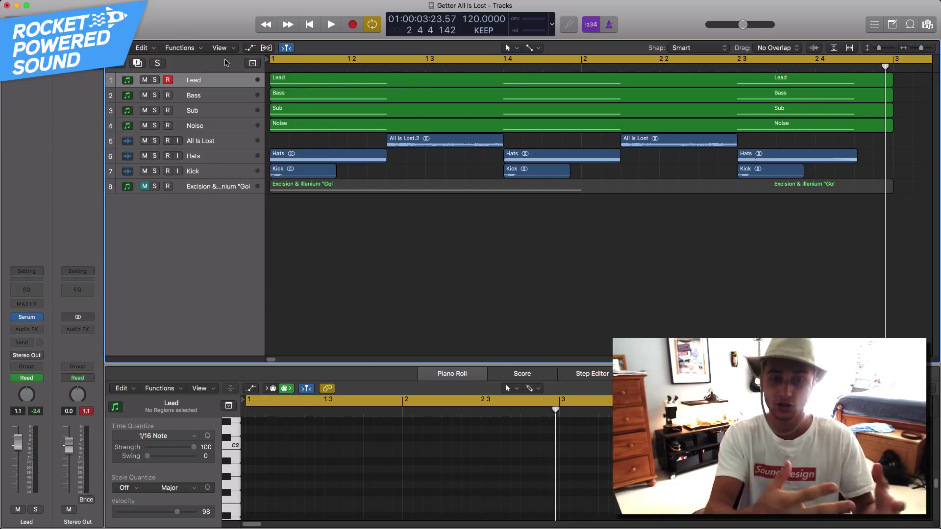
# Move the All Is Lost Lead Serum window aside and solo the Lead track
pyautogui.moveTo(27, 323)
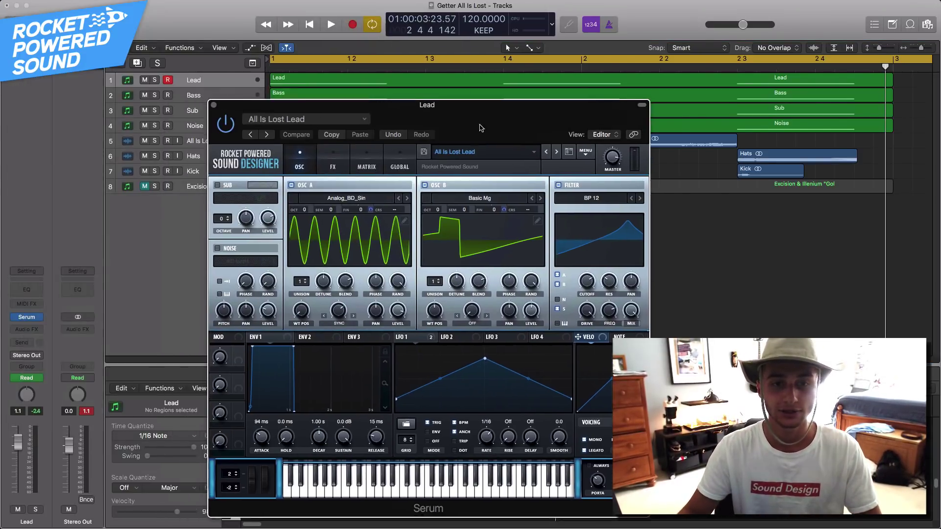
pyautogui.moveTo(479, 127); pyautogui.dragTo(511, 127)
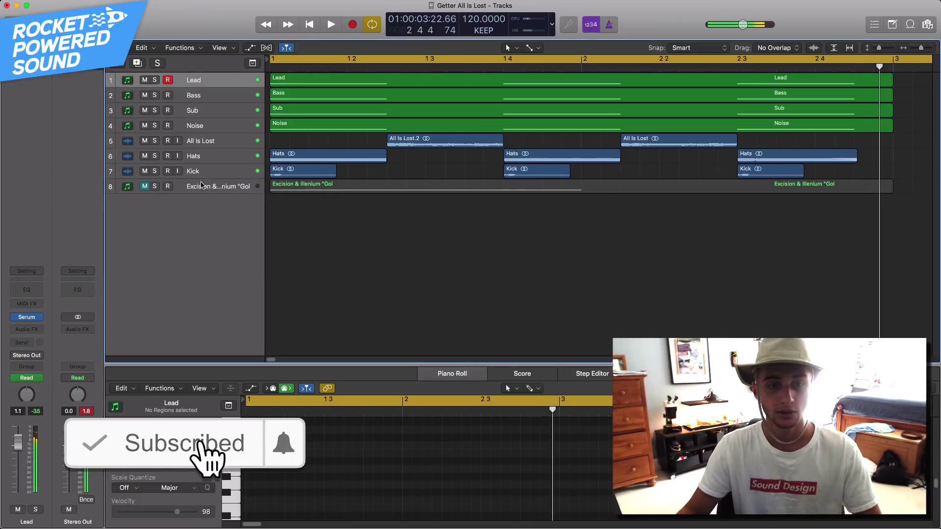
pyautogui.click(155, 80)
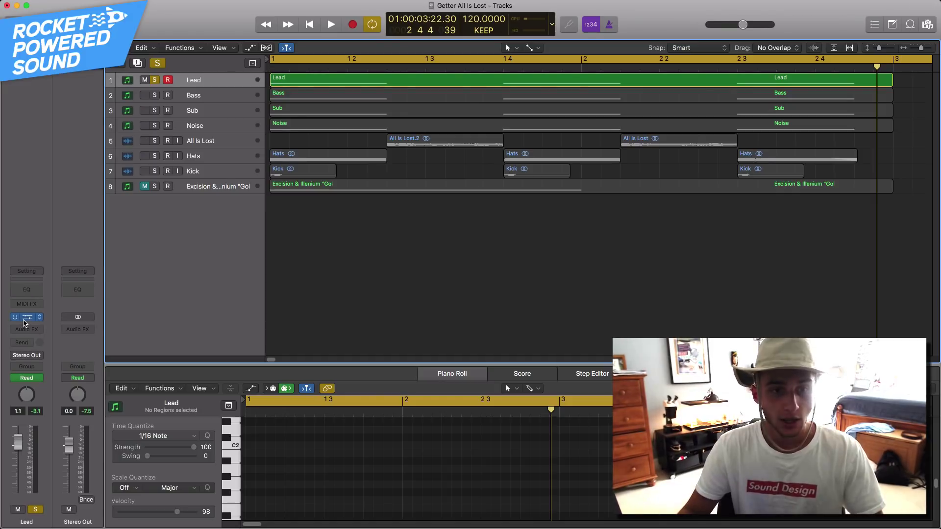
# Reopen the Lead track's Serum on the All Is Lost Lead patch, placed over the tracks
pyautogui.click(27, 318)
pyautogui.moveTo(499, 154); pyautogui.dragTo(507, 70)
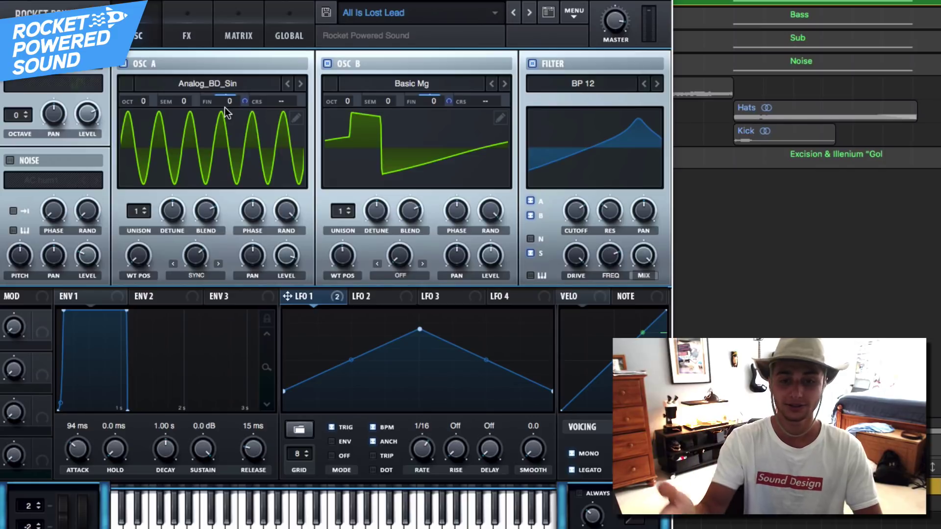
# Keep oscillator B on Basic Mg and disable Hyper/Dimension, Reverb, Distortion and Compressor
pyautogui.click(404, 85)
pyautogui.press('Escape')
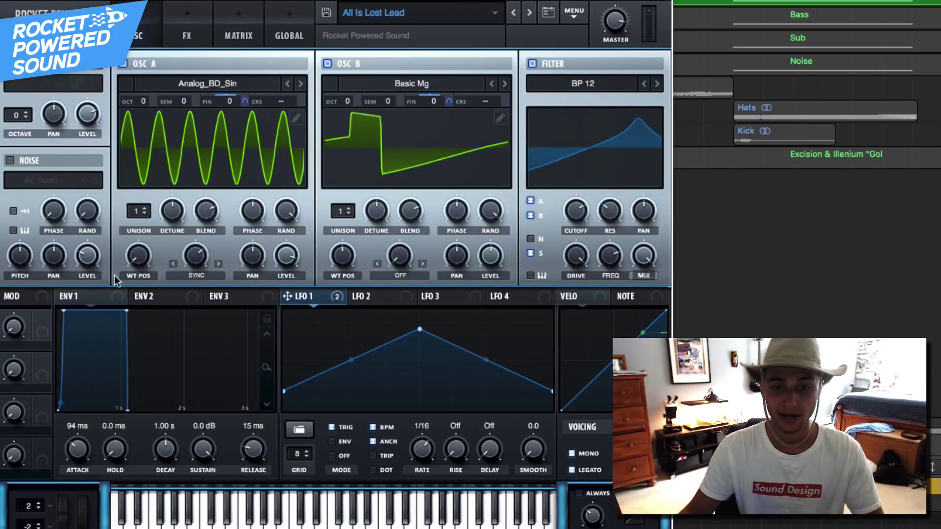
pyautogui.click(191, 37)
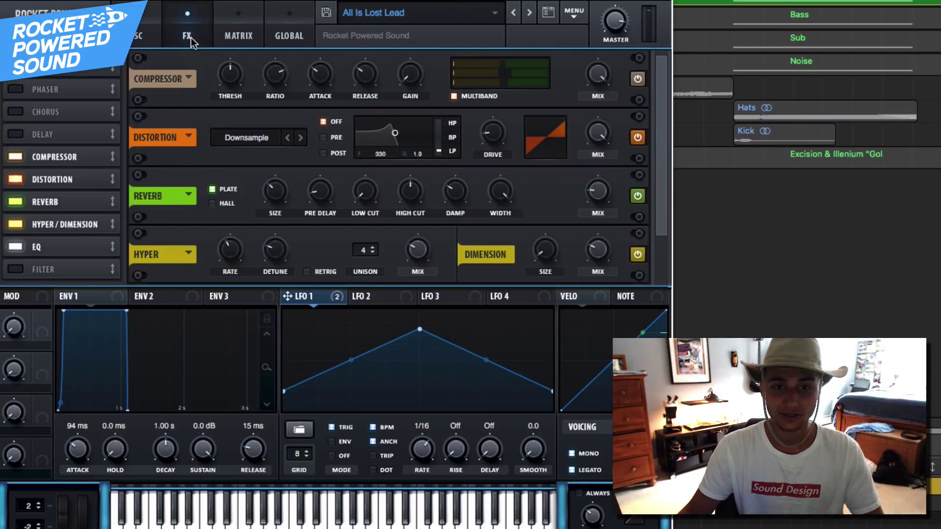
pyautogui.click(15, 225)
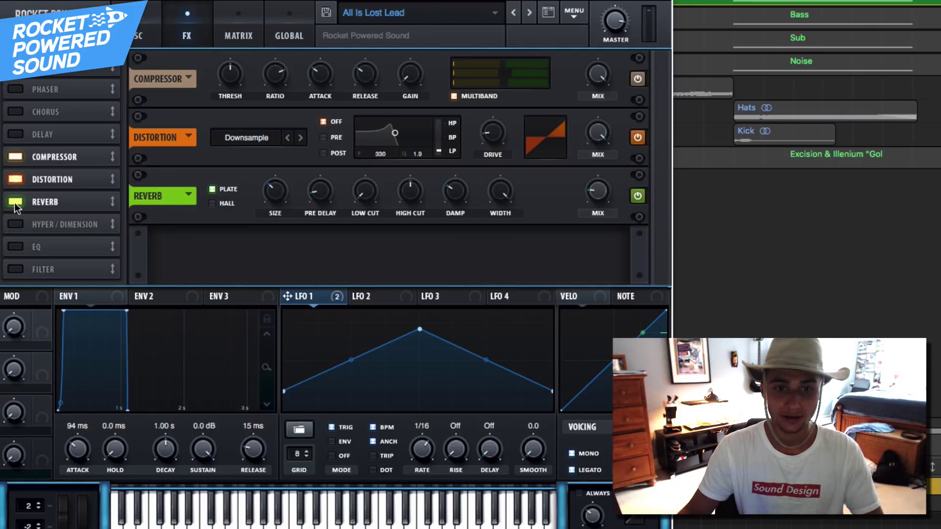
pyautogui.click(14, 201)
pyautogui.click(14, 173)
pyautogui.click(15, 157)
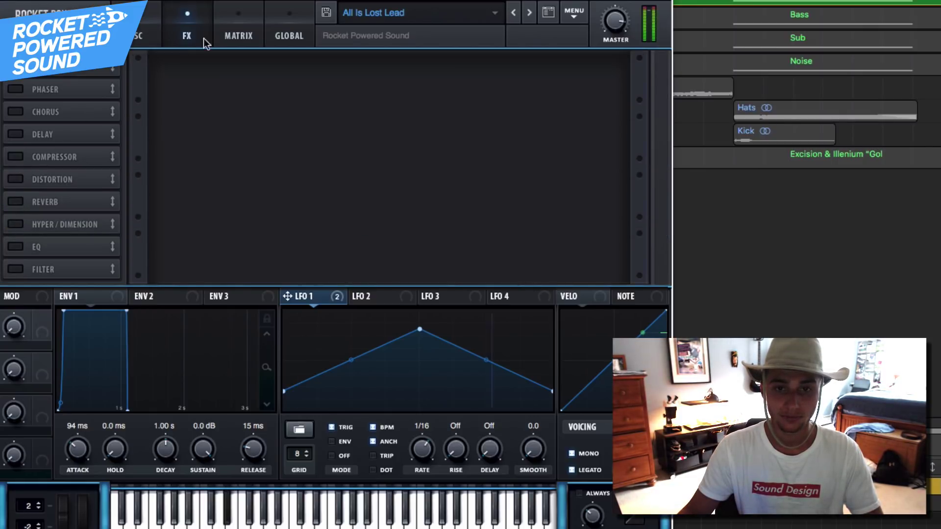
pyautogui.click(154, 20)
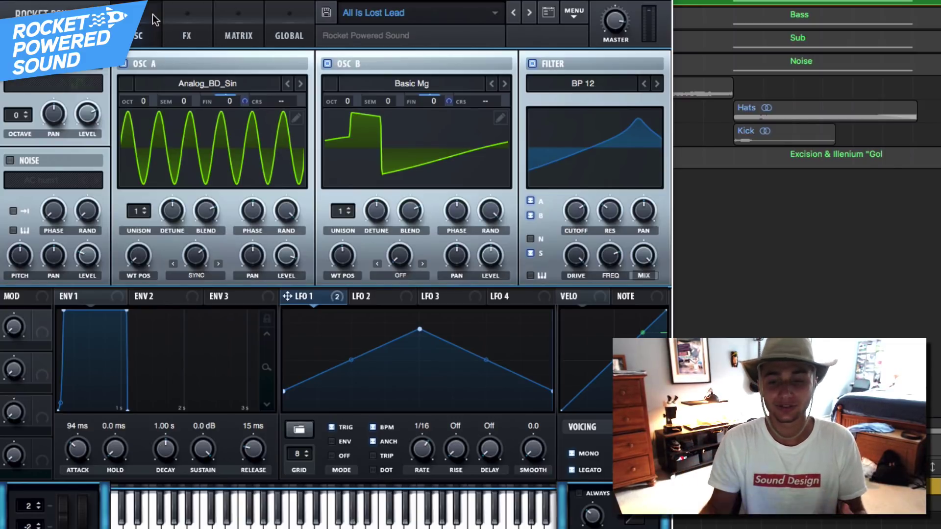
pyautogui.click(538, 66)
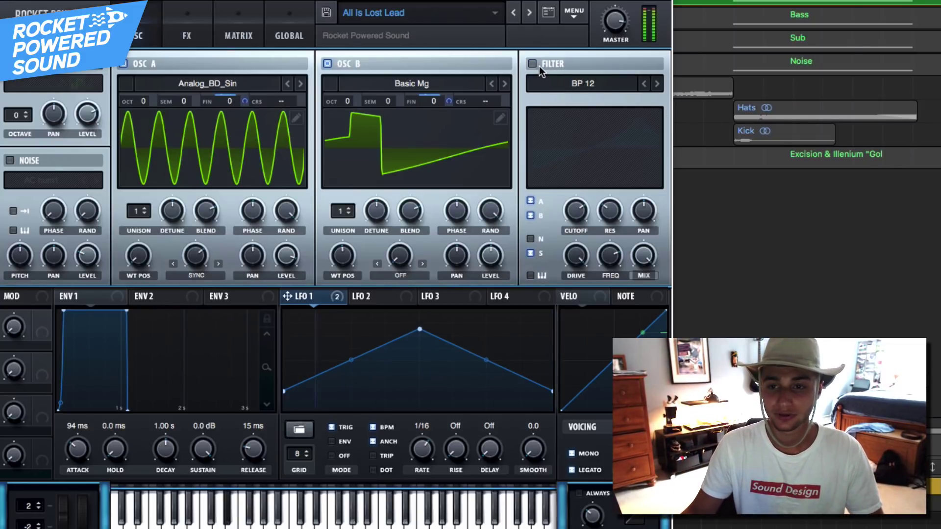
pyautogui.click(538, 66)
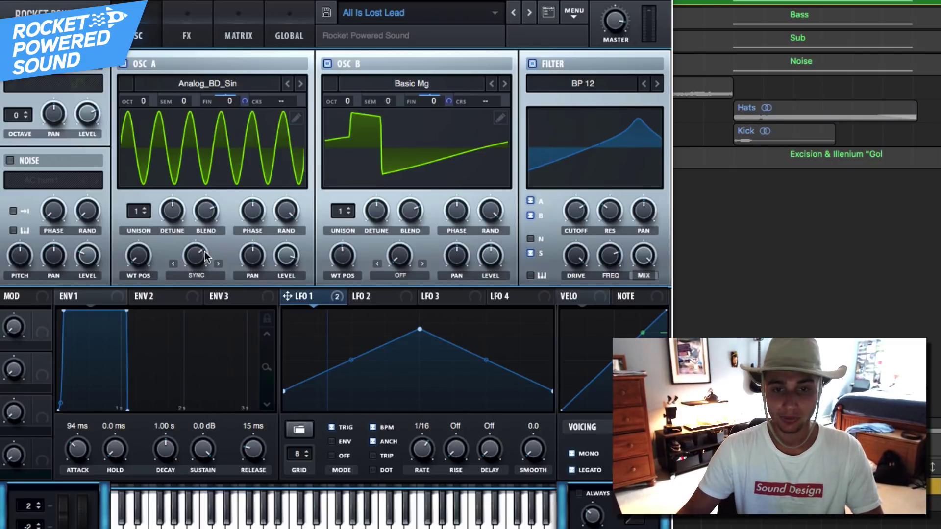
pyautogui.moveTo(205, 257)
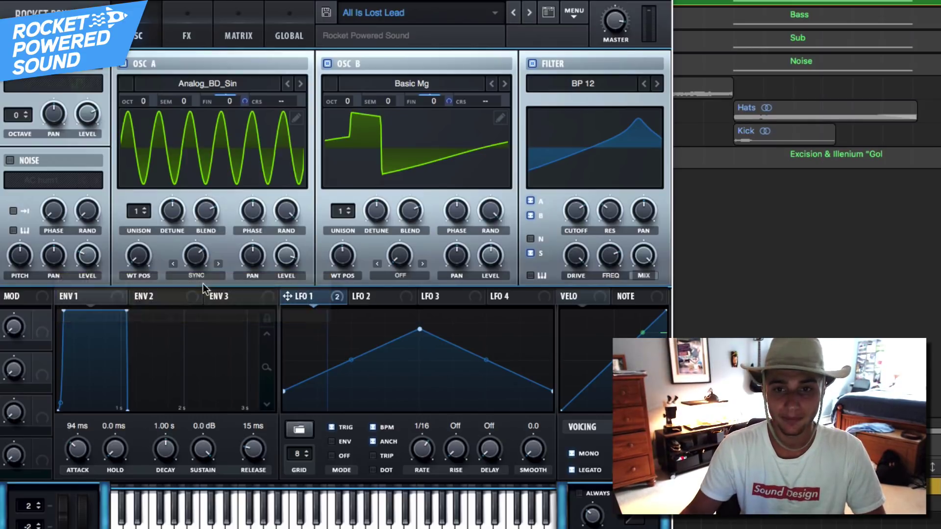
# Switch off oscillator B and turn oscillator A's warp mode off
pyautogui.click(332, 65)
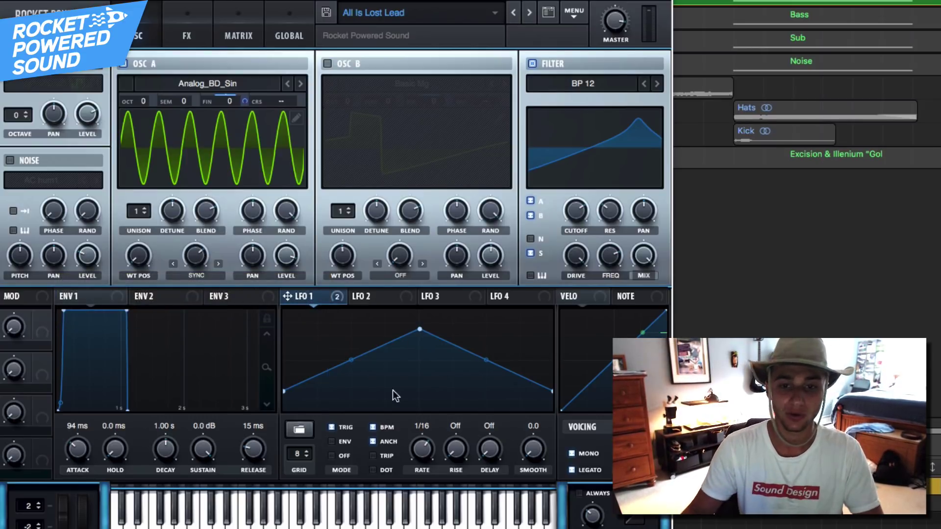
pyautogui.click(207, 272)
pyautogui.click(196, 293)
# Set oscillator A to octave +4, semitone 0, with warp mode Sync (No Window)
pyautogui.moveTo(143, 102); pyautogui.dragTo(180, 74)
pyautogui.moveTo(143, 106); pyautogui.dragTo(142, 203)
pyautogui.moveTo(183, 102); pyautogui.dragTo(177, 195)
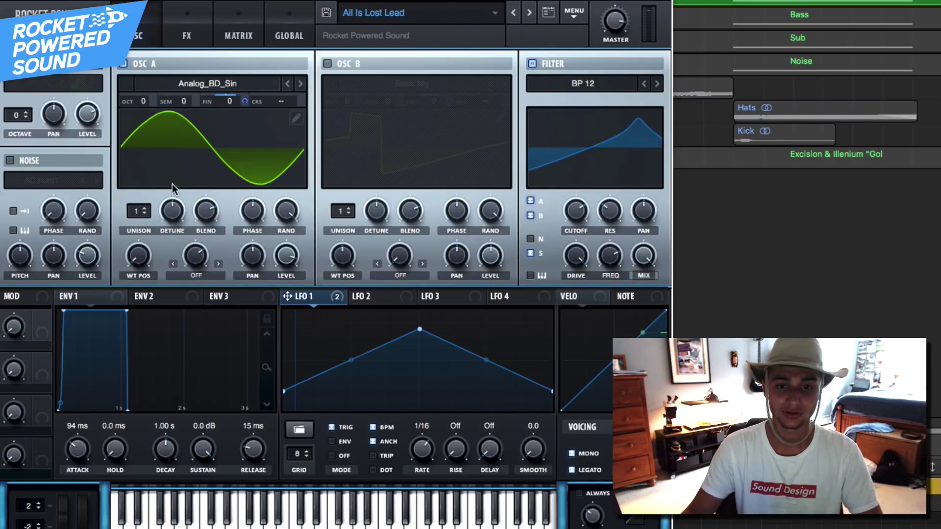
pyautogui.moveTo(145, 105); pyautogui.dragTo(141, 196)
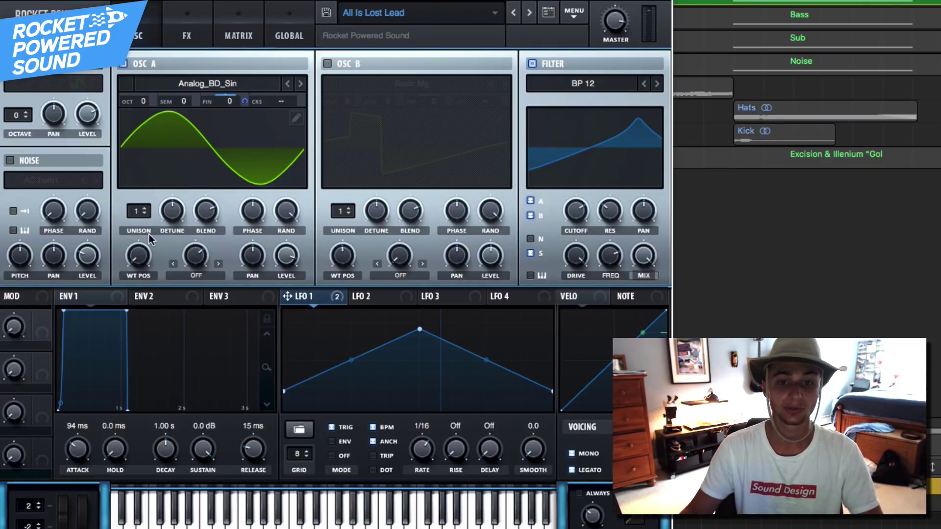
pyautogui.click(205, 283)
pyautogui.click(216, 308)
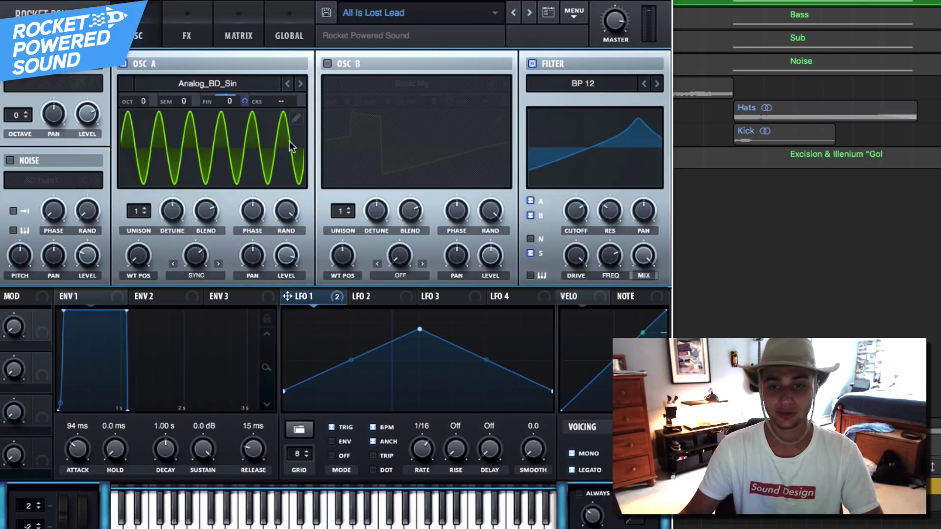
# Turn oscillator B back on and re-enable the compressor and Downsample distortion
pyautogui.click(328, 63)
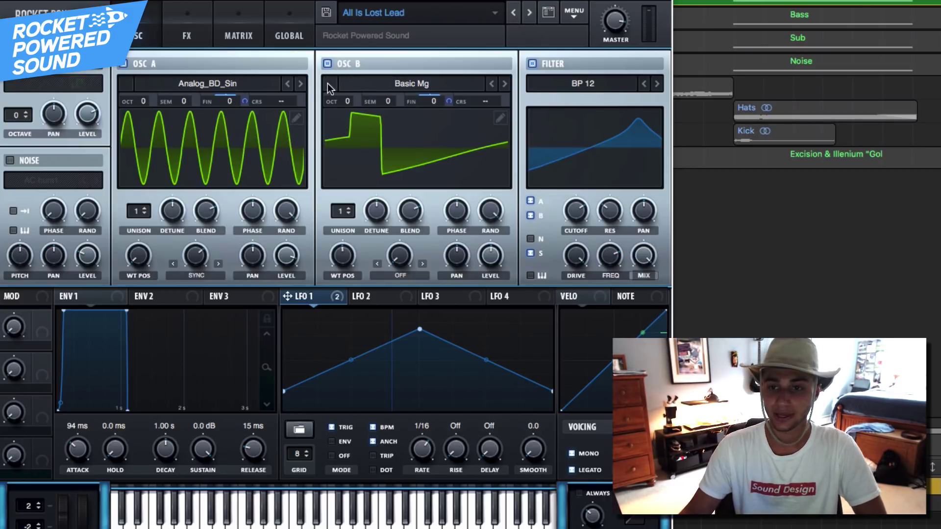
pyautogui.click(187, 36)
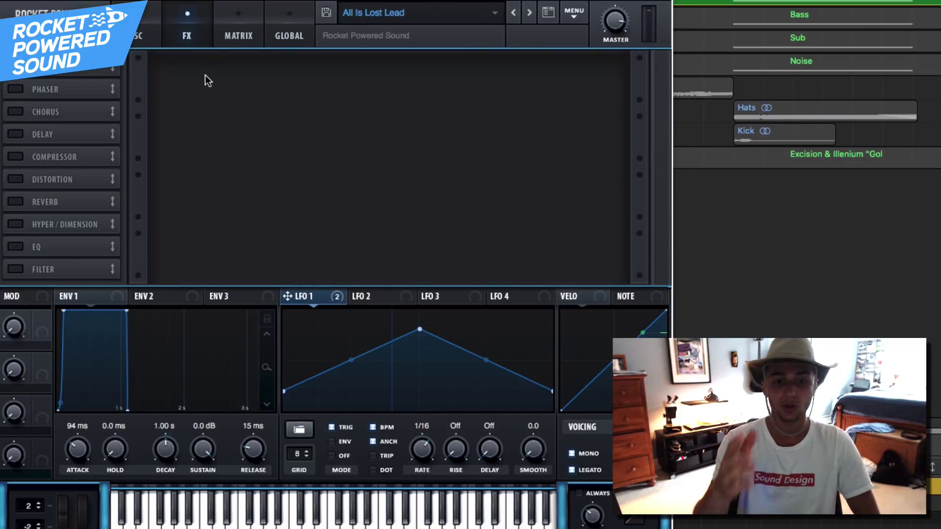
pyautogui.click(15, 156)
pyautogui.click(15, 178)
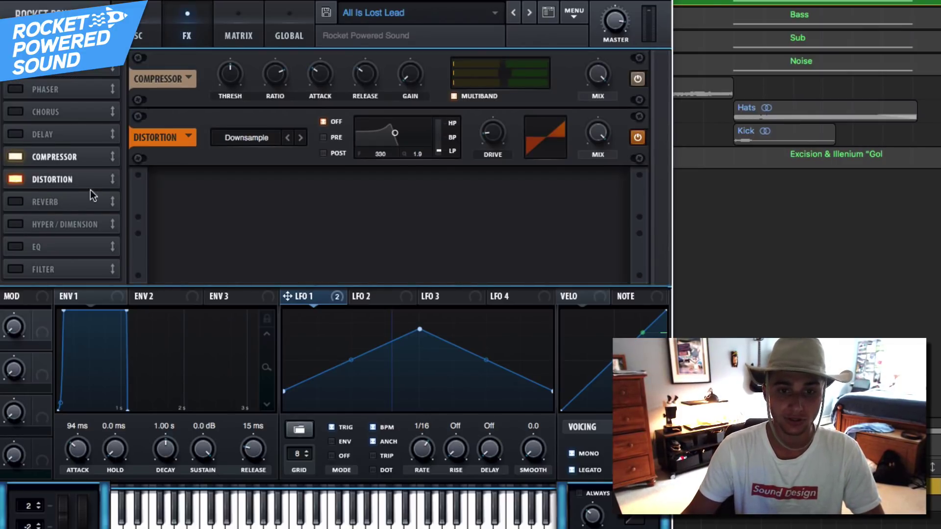
pyautogui.click(19, 179)
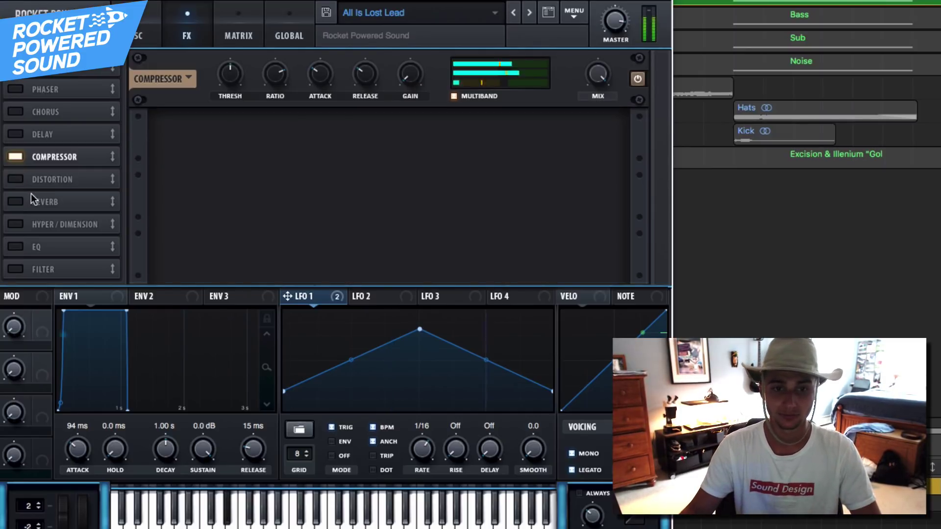
pyautogui.click(16, 179)
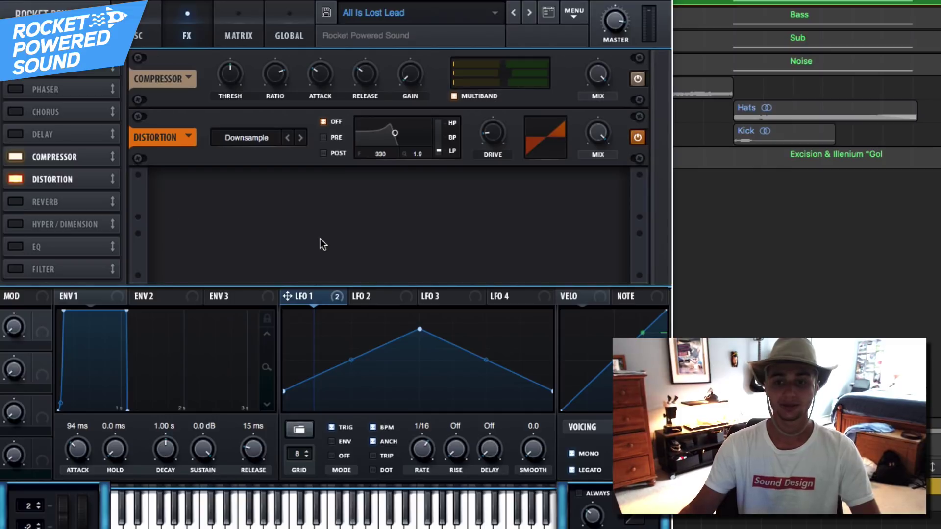
pyautogui.click(261, 141)
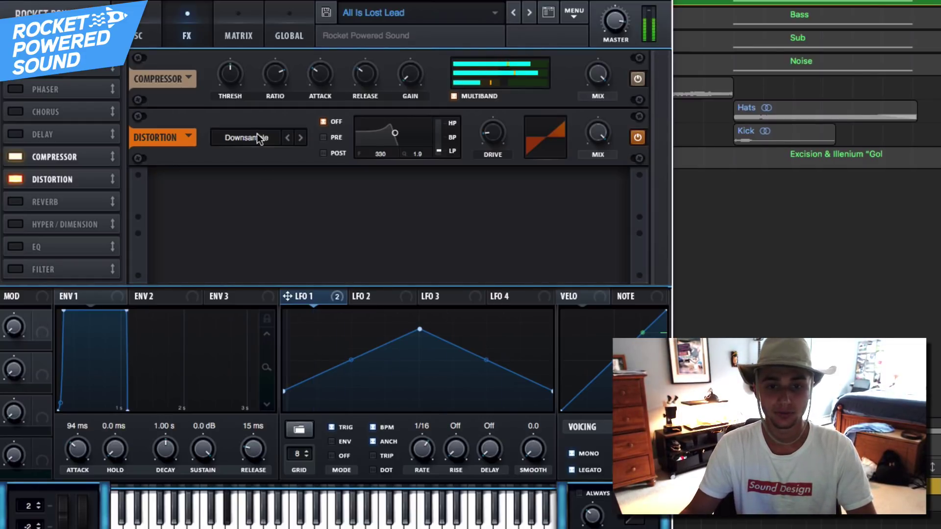
# Add reverb, hyper/dimension and EQ to the lead's effects chain
pyautogui.click(19, 202)
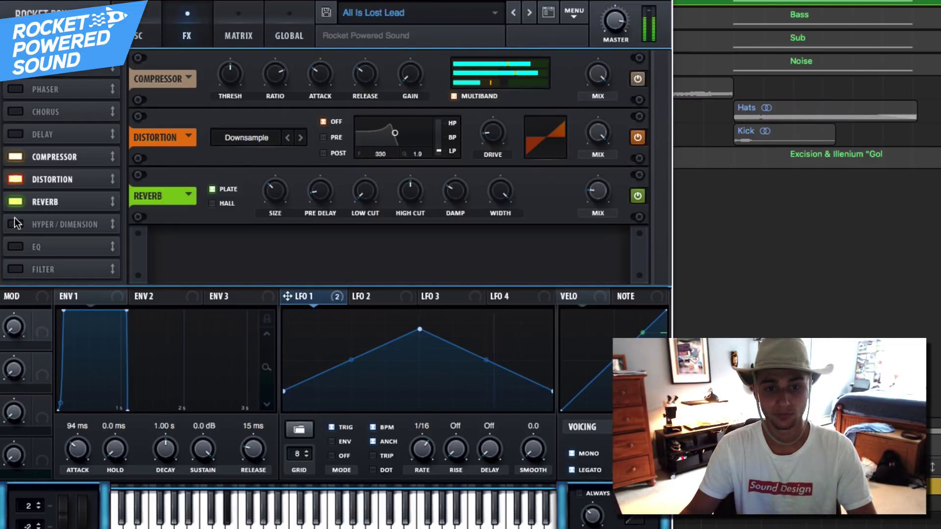
pyautogui.click(15, 223)
pyautogui.click(15, 247)
pyautogui.scroll(-2, 637, 220)
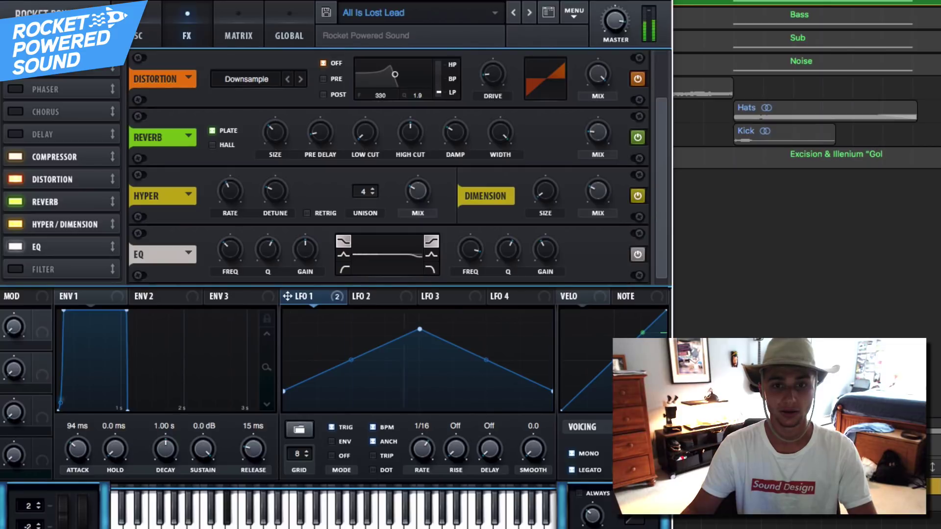
pyautogui.click(137, 35)
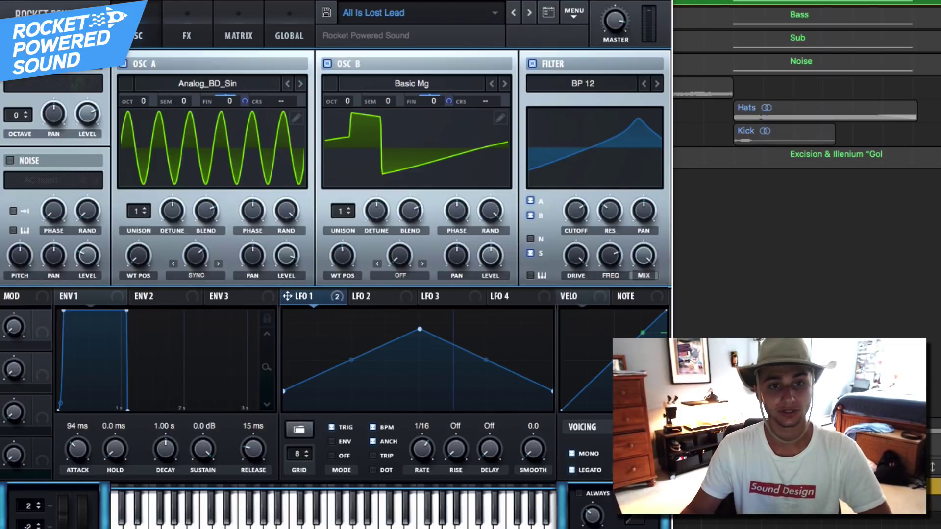
# Close the lead's Serum window, unsolo the Lead track, and select the Bass track's notes
pyautogui.press('super+w')
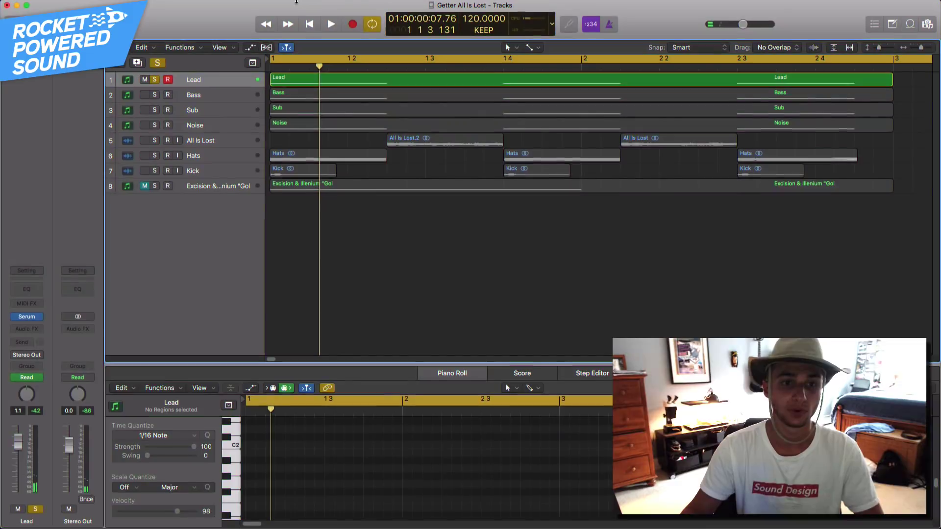
pyautogui.click(155, 80)
pyautogui.click(155, 80)
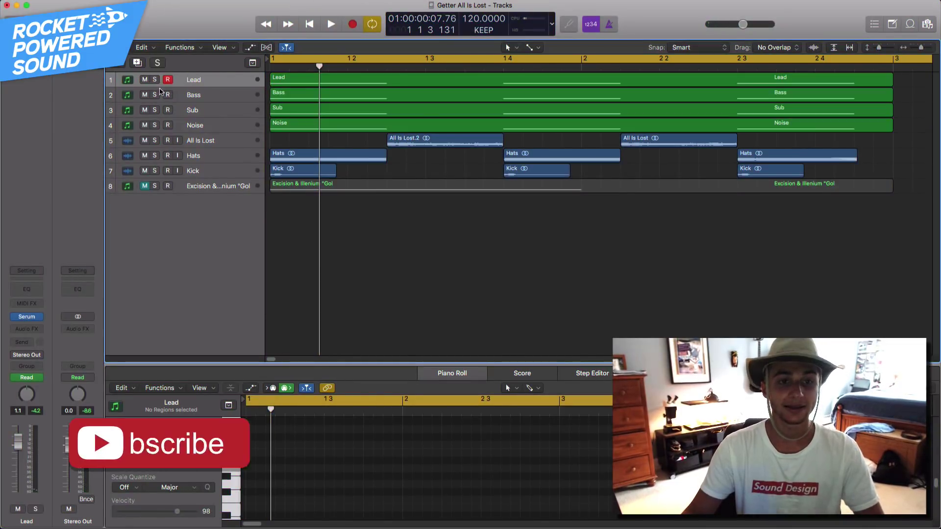
pyautogui.click(212, 95)
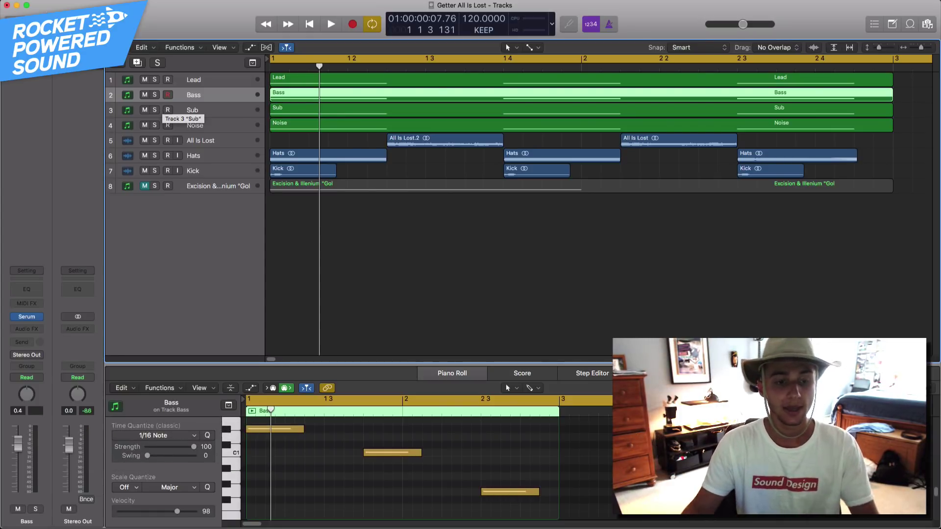
# Solo the Bass track and open its Serum instrument on the All Is Lost Bass patch
pyautogui.click(155, 95)
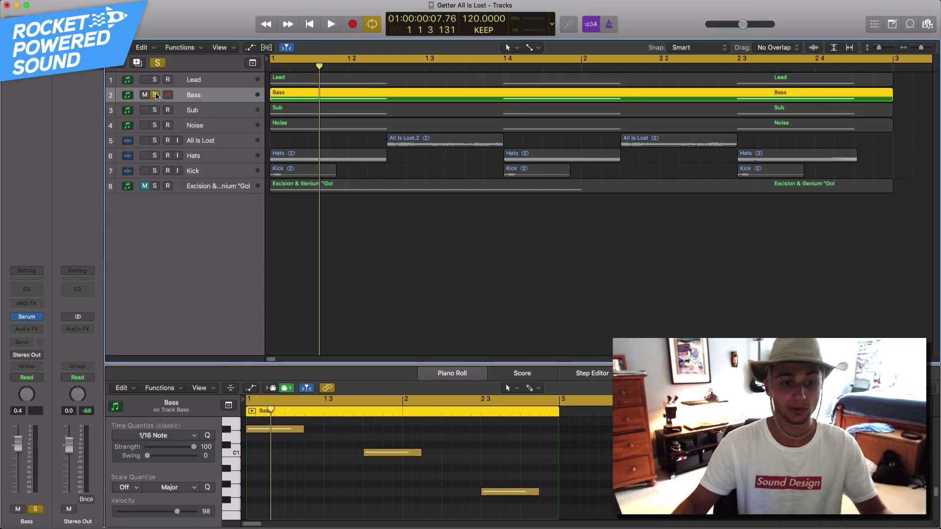
pyautogui.click(27, 317)
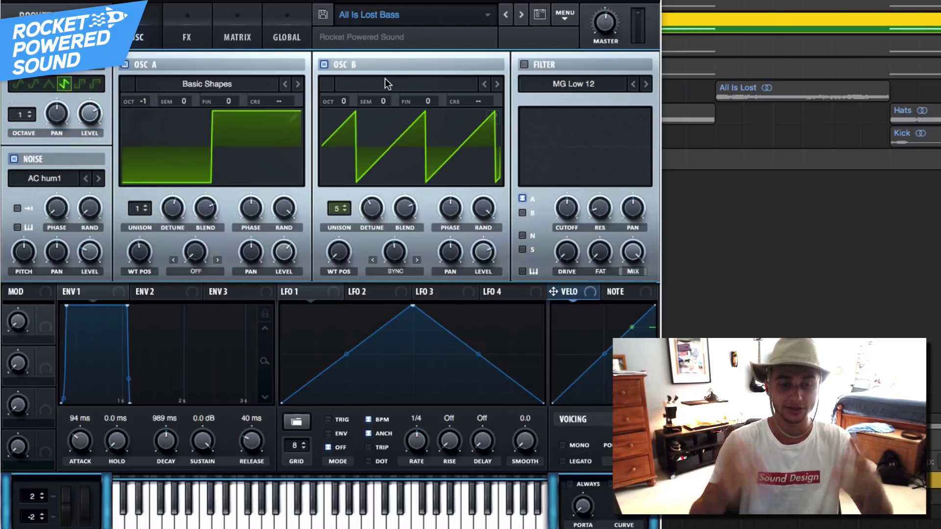
# Set a square sub oscillator, mute oscillator B, and disable reverb, hyper/dimension, distortion and compressor
pyautogui.click(65, 84)
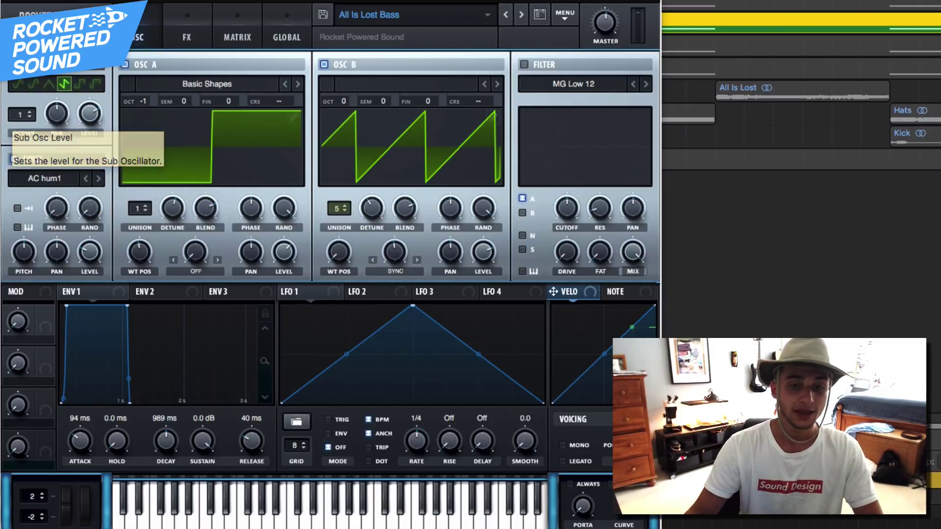
pyautogui.click(332, 64)
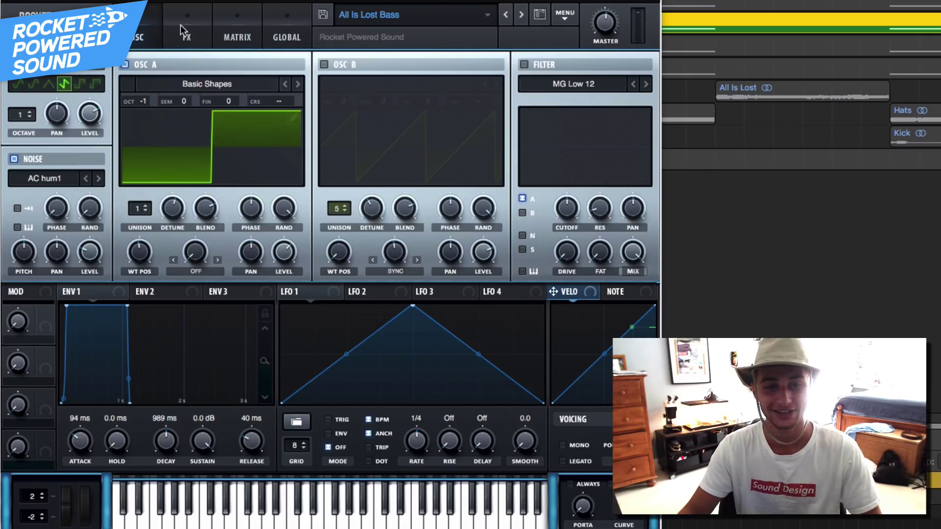
pyautogui.click(182, 27)
pyautogui.click(19, 244)
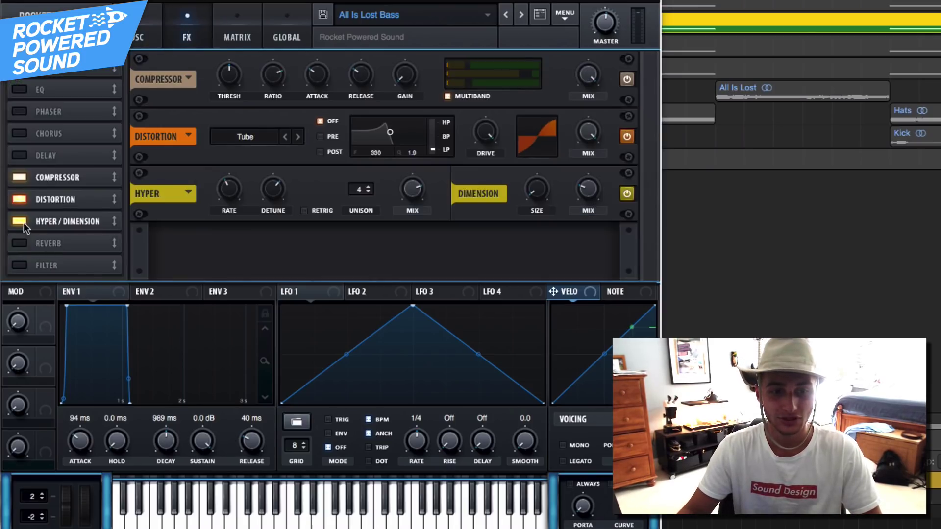
pyautogui.click(20, 221)
pyautogui.click(19, 199)
pyautogui.click(18, 177)
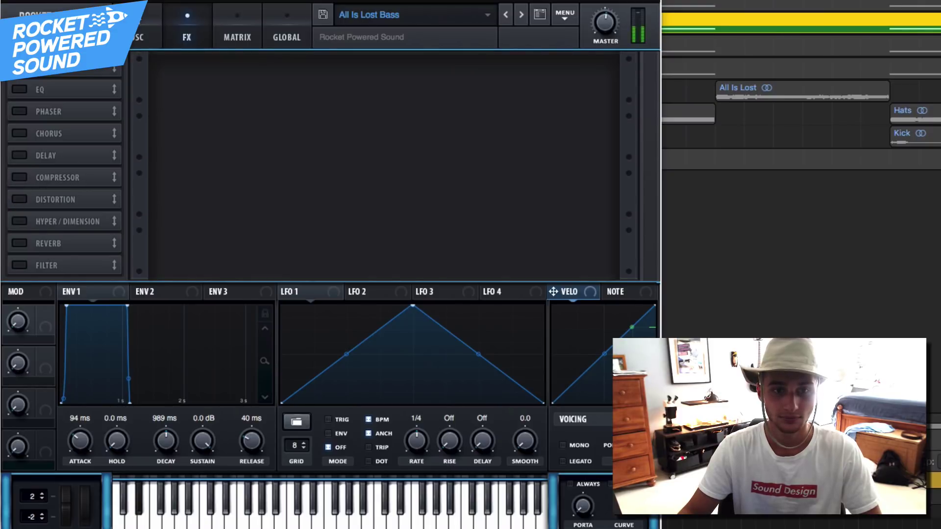
# Audition oscillator A at another octave and turn oscillator B back on
pyautogui.click(147, 36)
pyautogui.moveTo(140, 96)
pyautogui.mouseDown()
pyautogui.moveTo(146, 87)
pyautogui.moveTo(148, 111)
pyautogui.mouseUp()
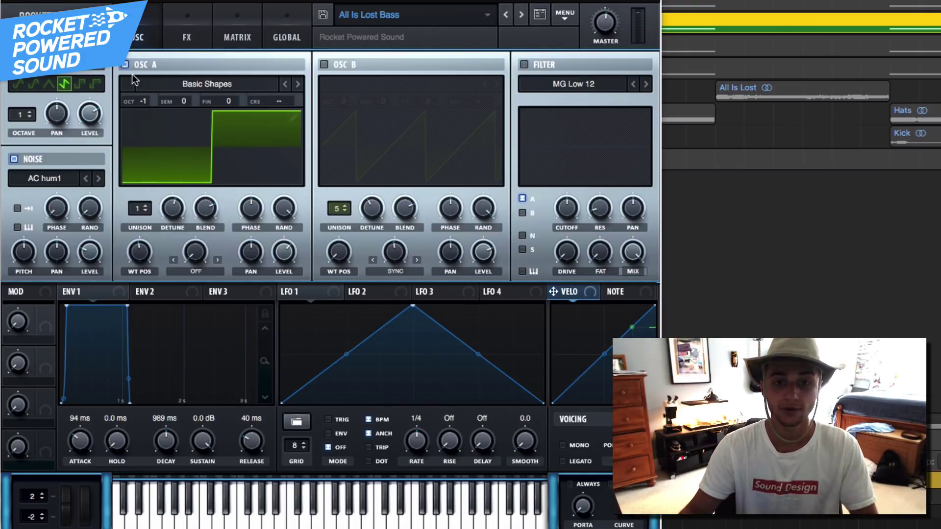
pyautogui.click(325, 64)
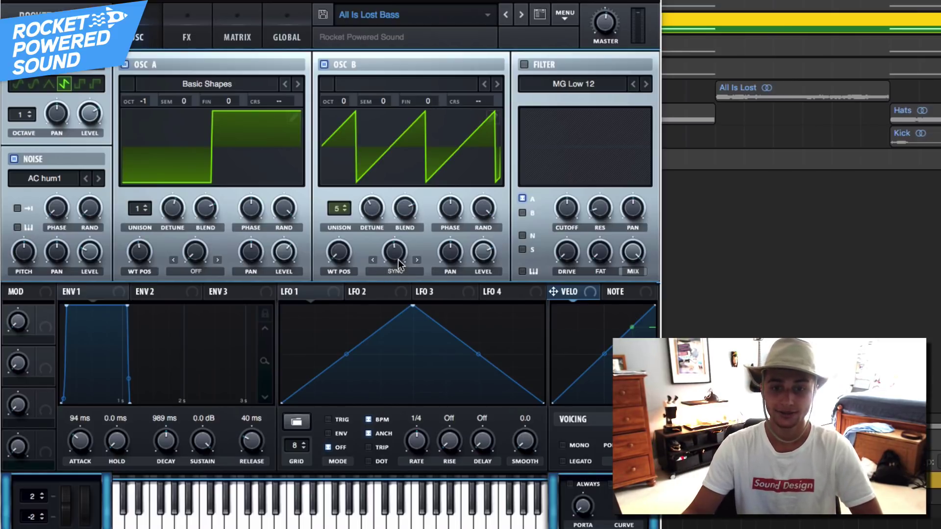
pyautogui.moveTo(398, 258)
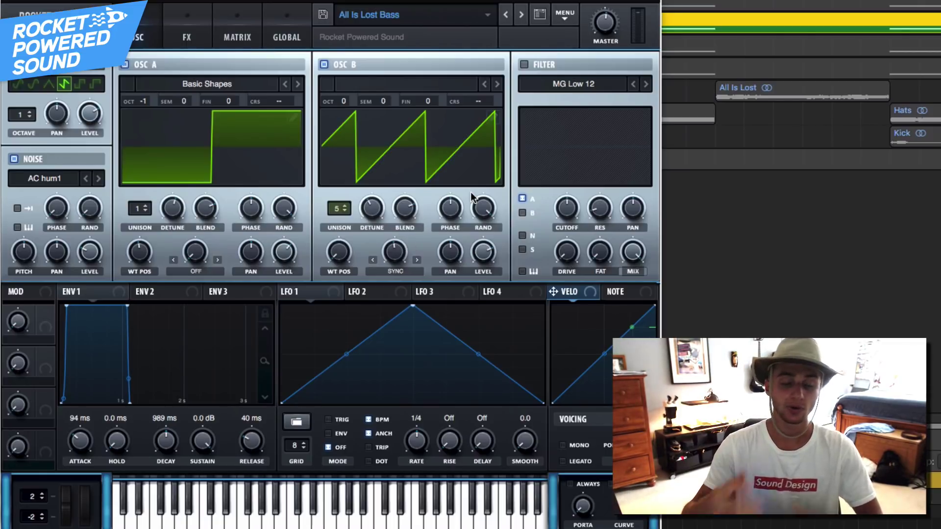
pyautogui.moveTo(471, 194)
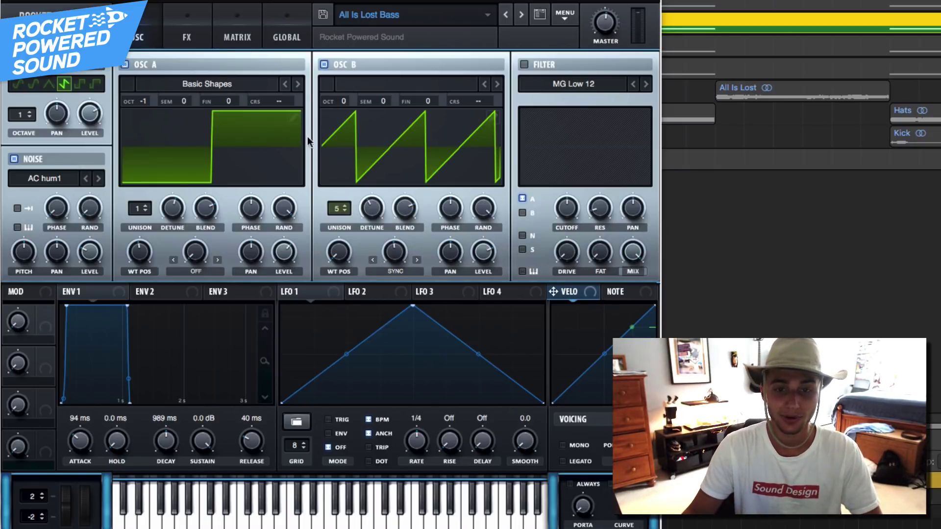
pyautogui.click(181, 39)
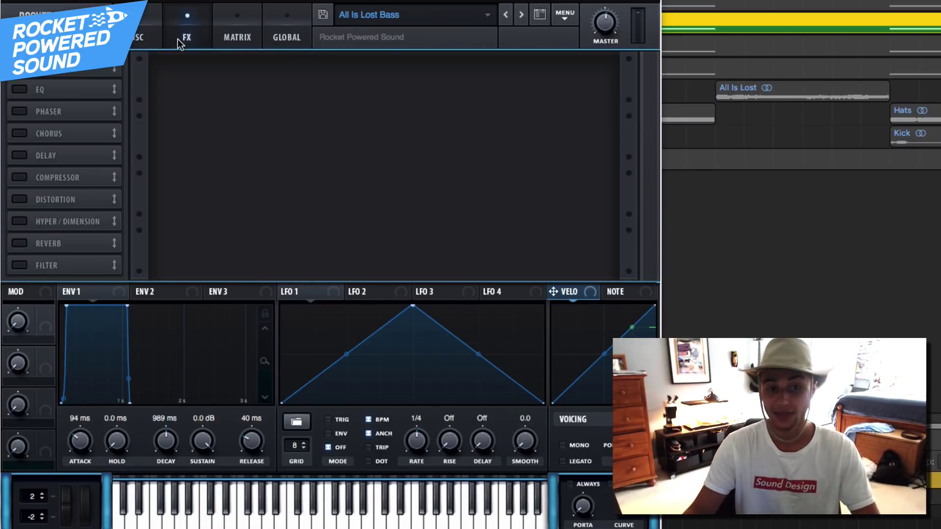
# Re-enable the bass's compressor, Tube distortion, hyper/dimension and reverb
pyautogui.click(18, 177)
pyautogui.click(20, 199)
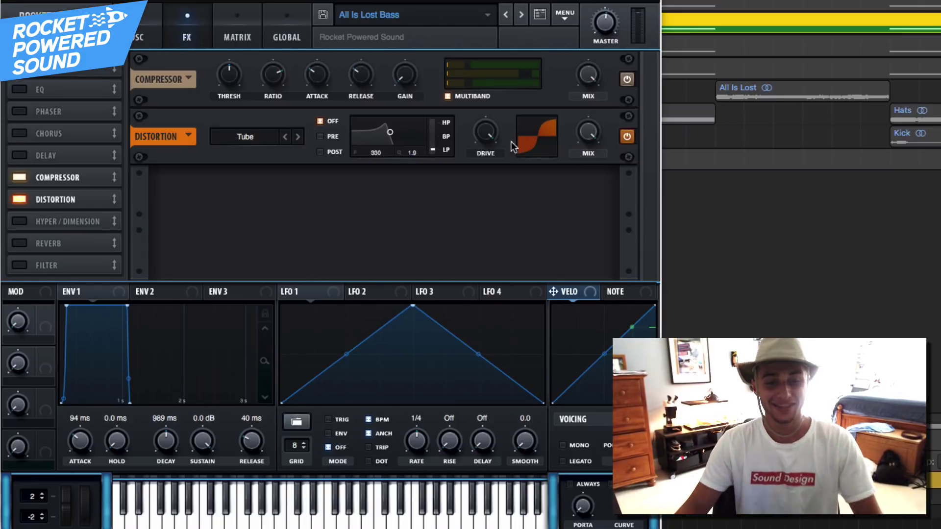
pyautogui.click(25, 220)
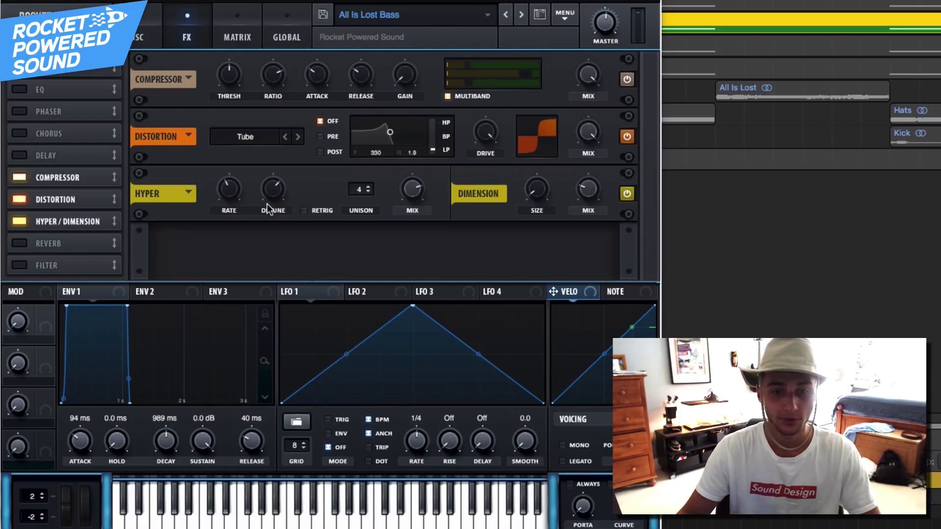
pyautogui.moveTo(414, 194)
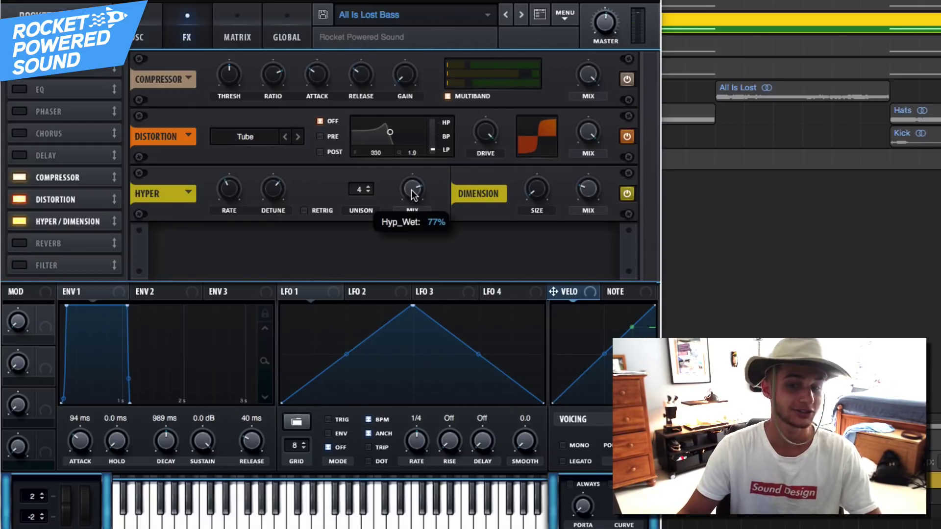
pyautogui.click(20, 243)
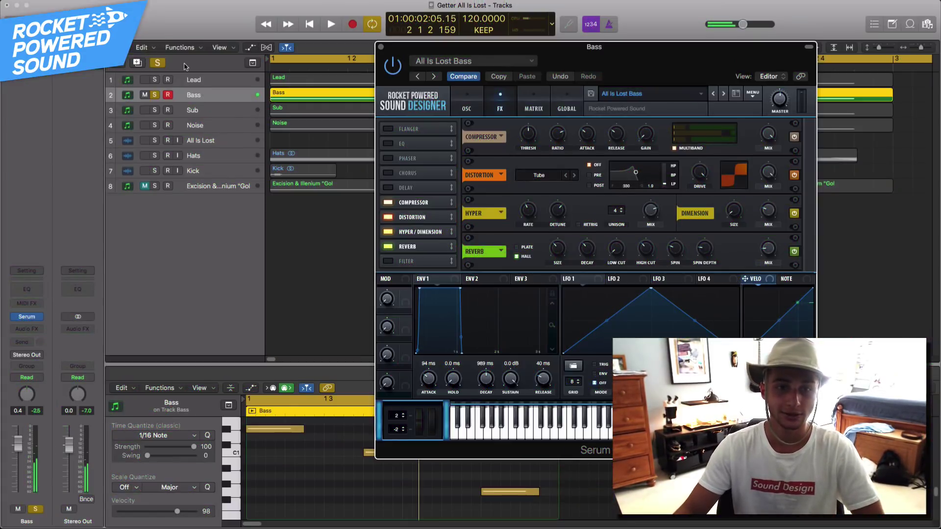
pyautogui.click(196, 80)
pyautogui.click(27, 317)
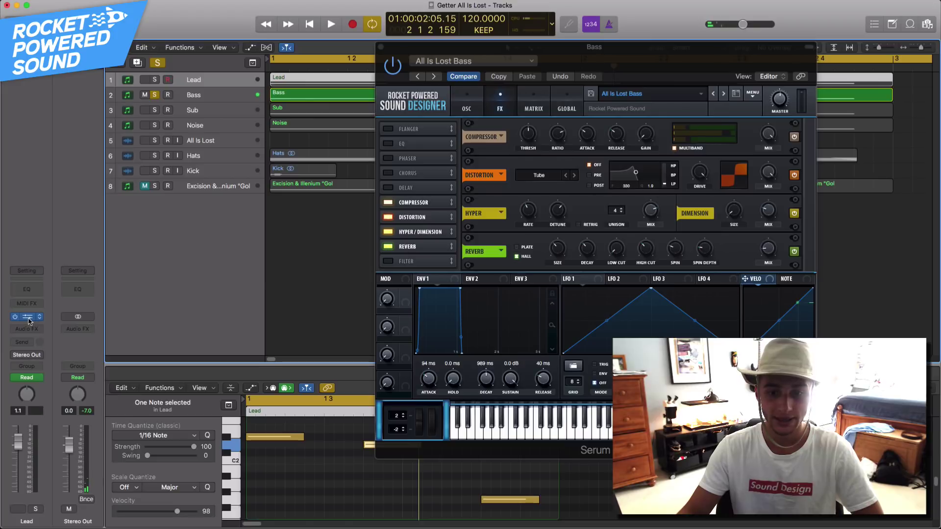
pyautogui.moveTo(513, 68); pyautogui.dragTo(226, 76)
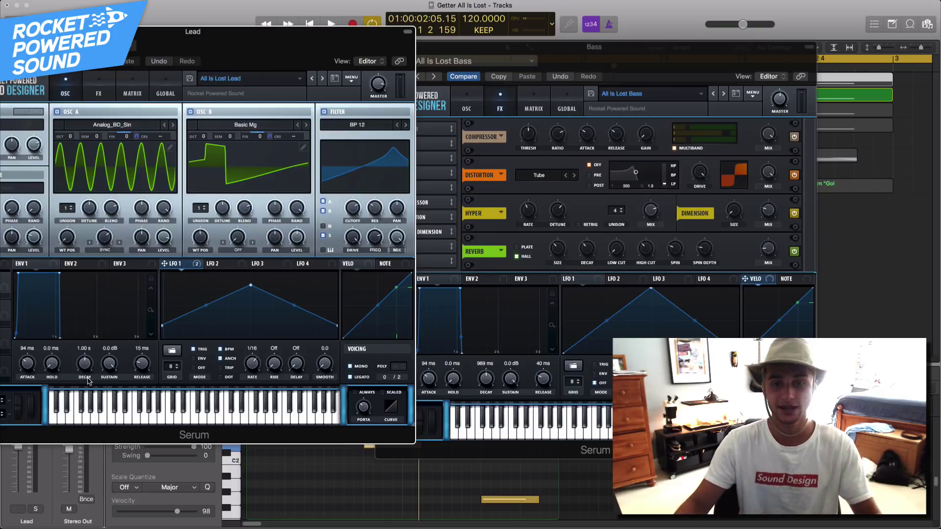
pyautogui.moveTo(574, 57); pyautogui.dragTo(621, 15)
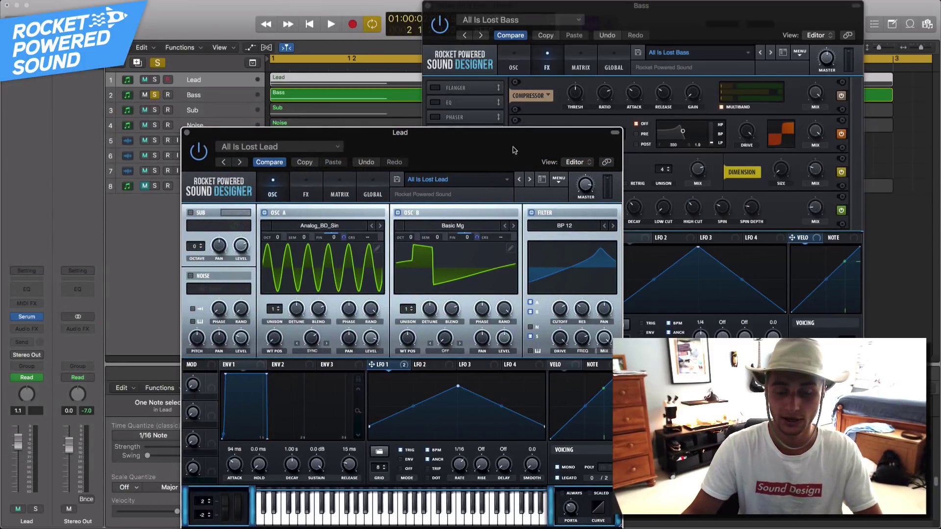
pyautogui.moveTo(522, 155); pyautogui.dragTo(444, 87)
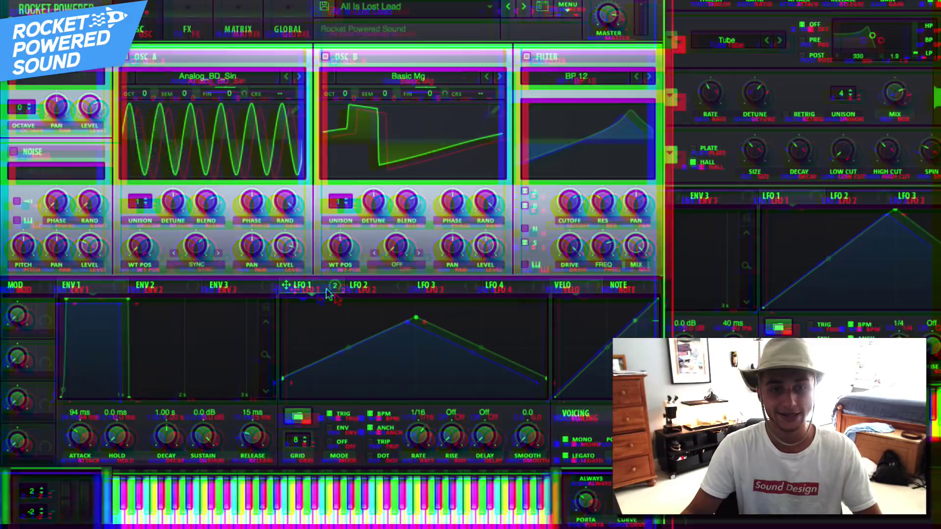
pyautogui.moveTo(292, 297); pyautogui.dragTo(353, 314)
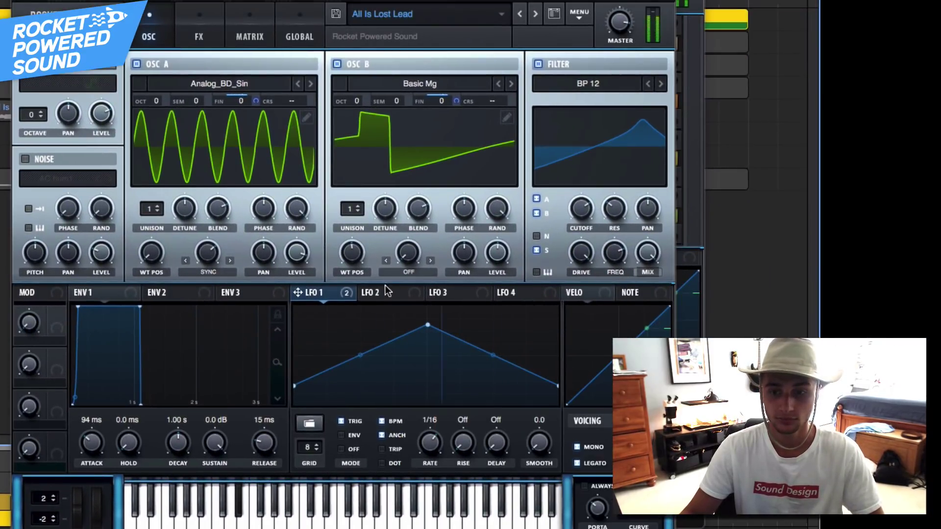
pyautogui.click(345, 294)
pyautogui.click(348, 348)
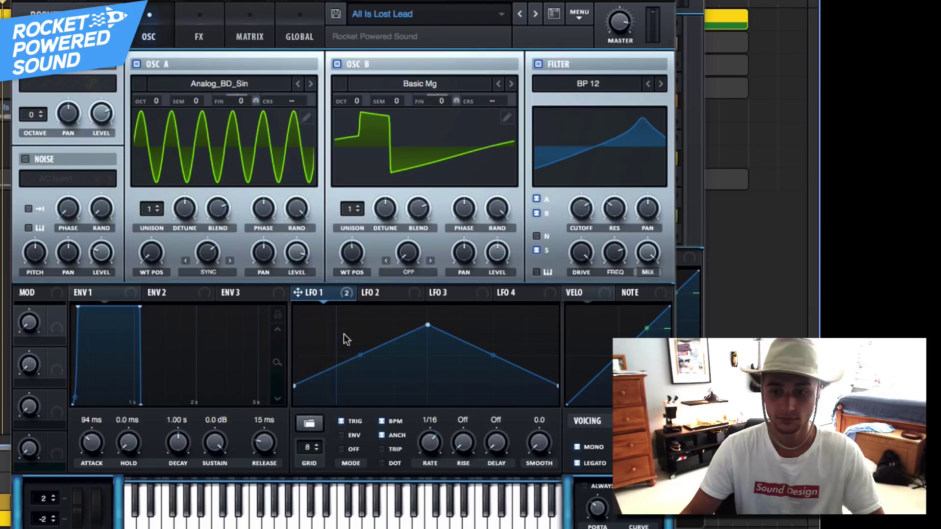
pyautogui.click(345, 294)
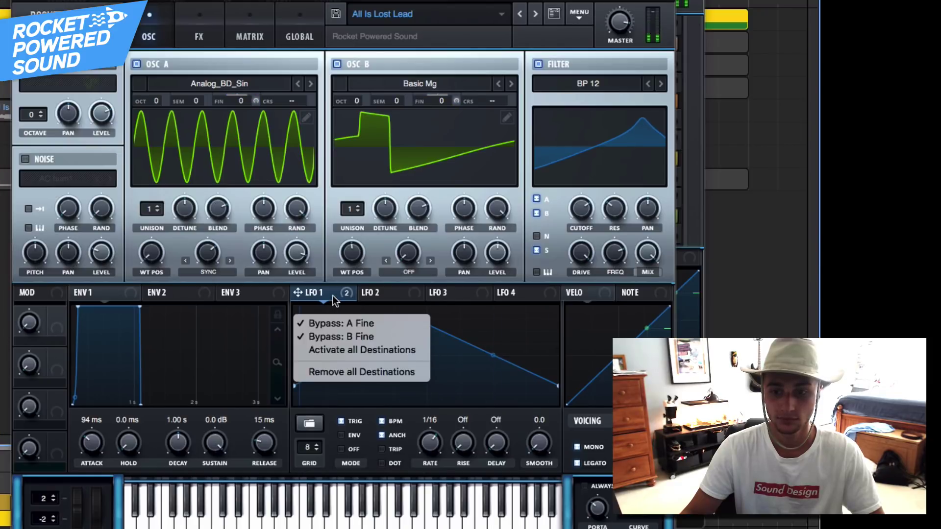
pyautogui.click(339, 351)
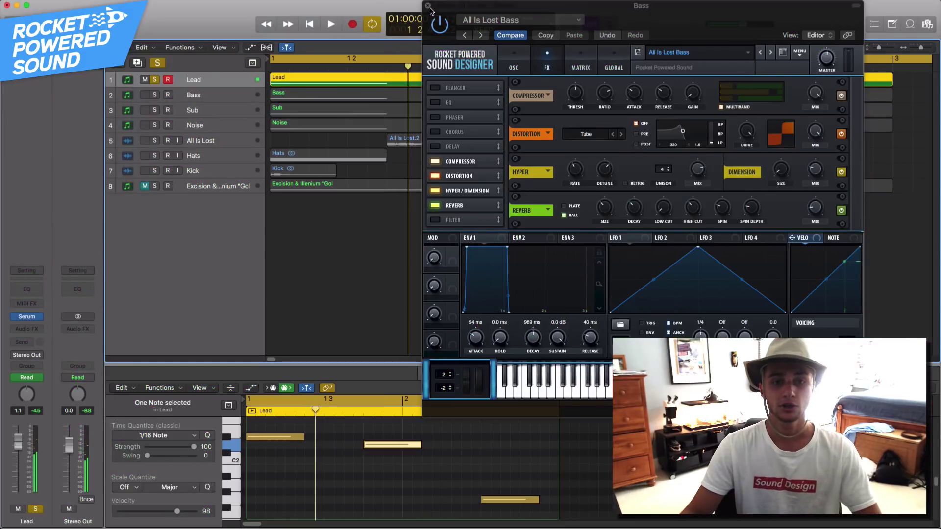
# Close the Lead synth, solo Bass alongside Lead, and play back briefly
pyautogui.click(427, 9)
pyautogui.click(153, 96)
pyautogui.press('space')
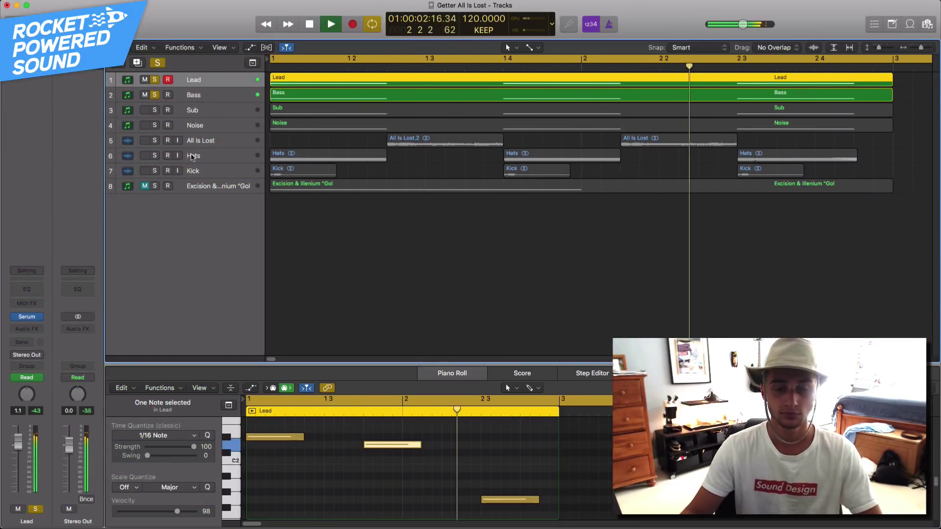
pyautogui.press('space')
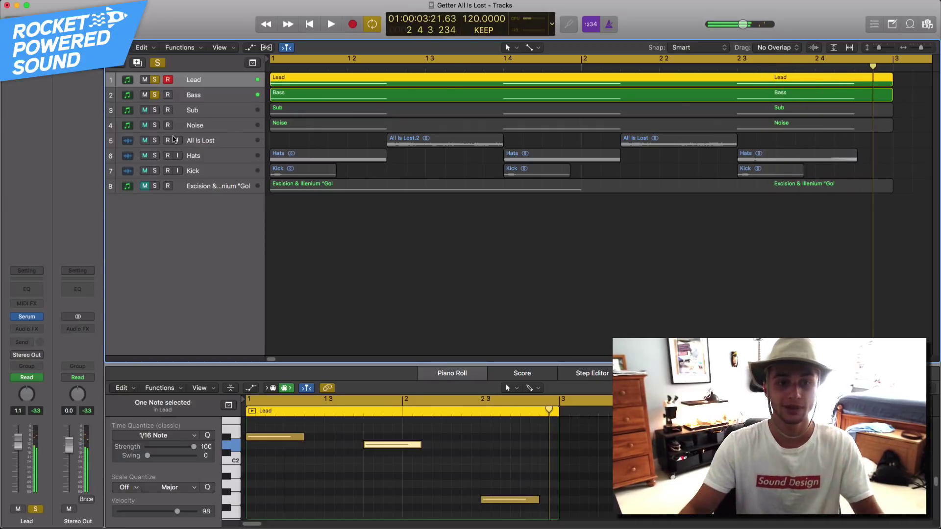
# Solo Sub and Noise too, replay, and select the Noise track to show its Init Serum patch
pyautogui.click(155, 110)
pyautogui.click(212, 122)
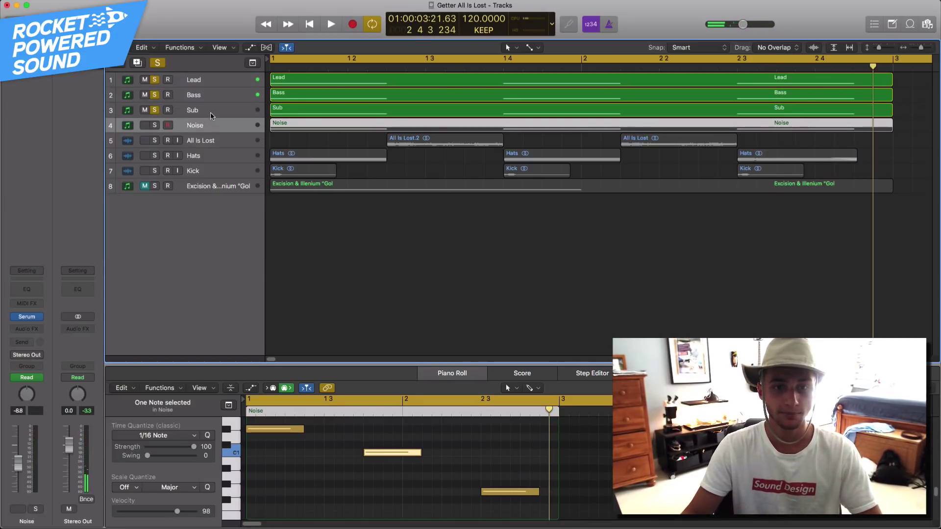
pyautogui.click(210, 113)
pyautogui.press('space')
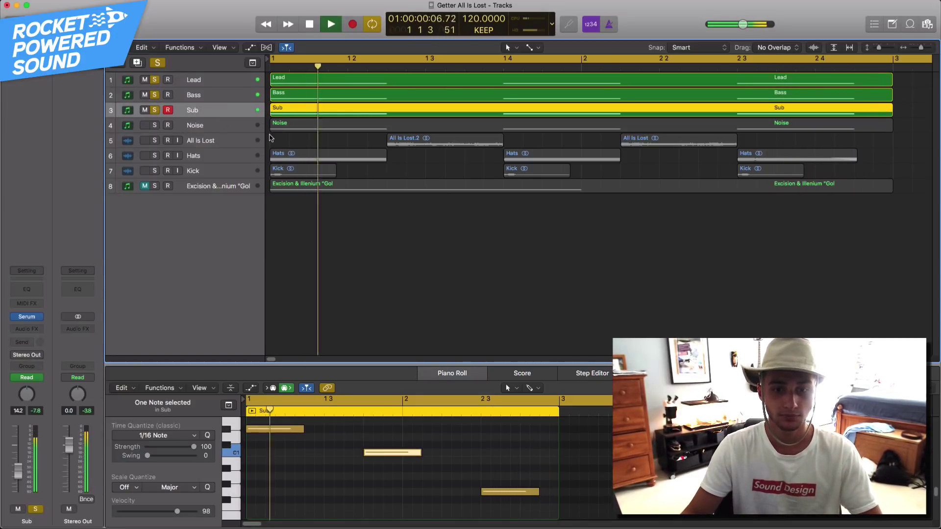
pyautogui.click(155, 125)
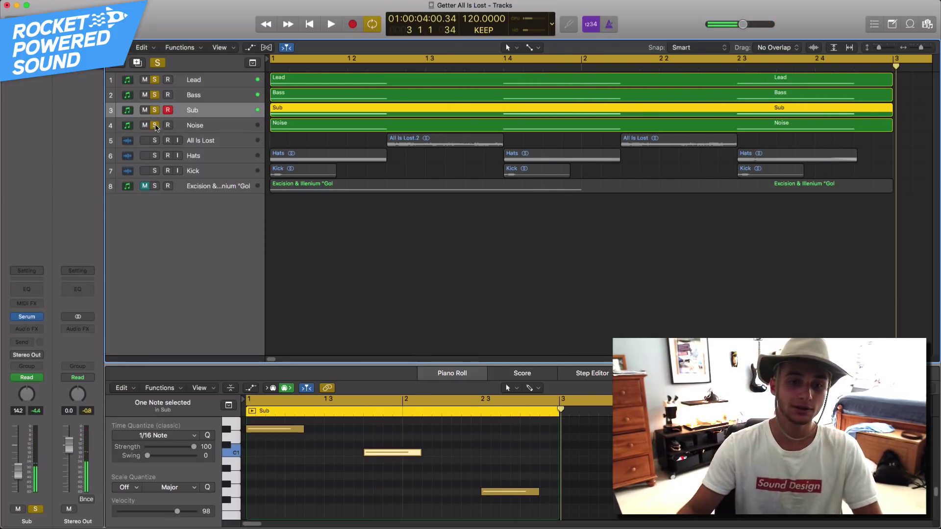
pyautogui.click(222, 126)
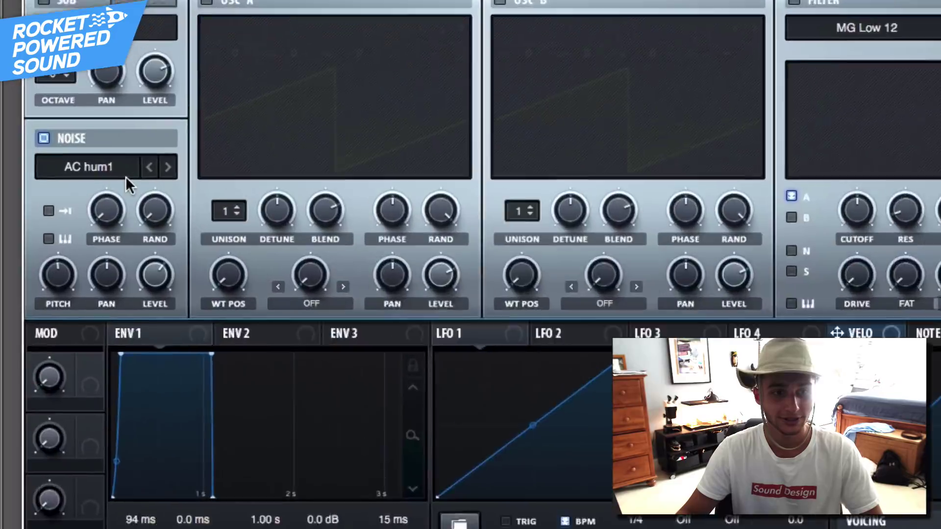
# Leave the Noise source unchanged, then play back the soloed Lead, Bass, Sub and Noise tracks
pyautogui.click(55, 176)
pyautogui.click(128, 198)
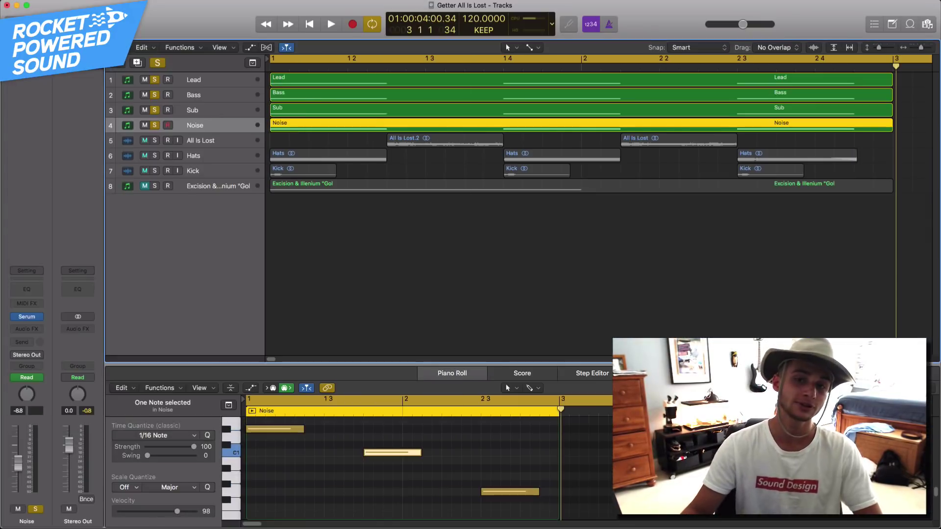
pyautogui.press('space')
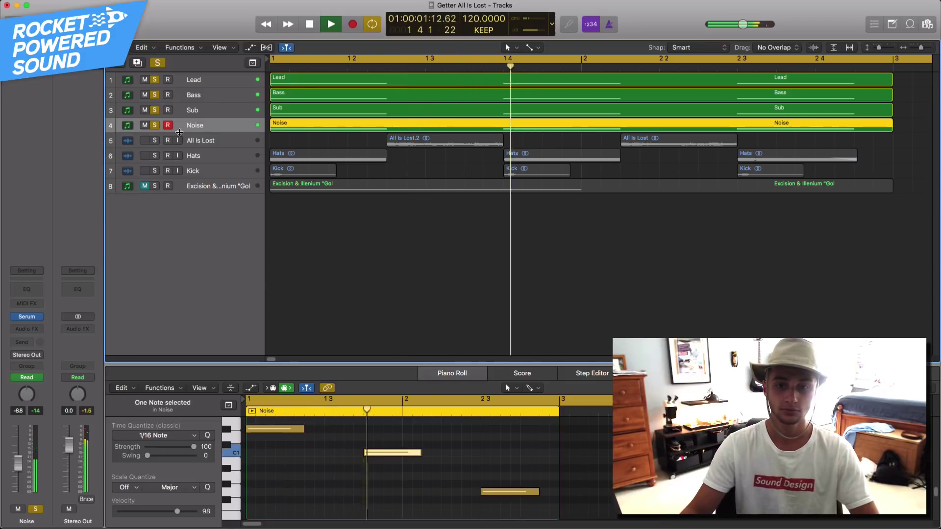
pyautogui.press('space')
# Clear all track solos and select the All Is Lost audio track
pyautogui.click(158, 62)
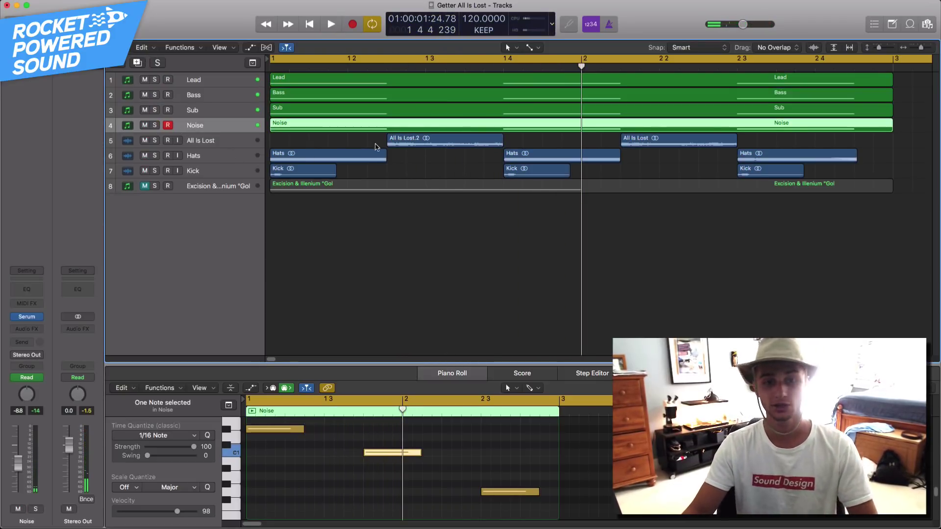
pyautogui.click(224, 142)
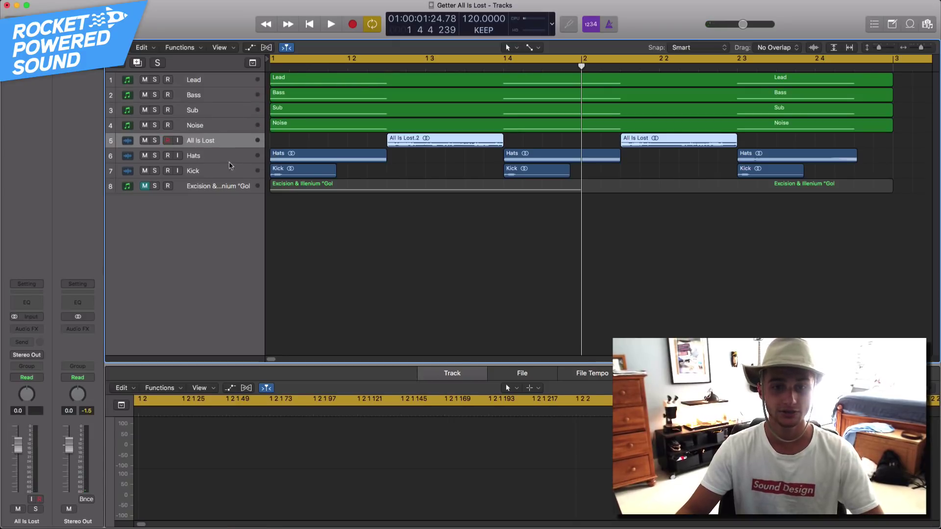
# Solo the All Is Lost track and play it from the project start
pyautogui.click(155, 140)
pyautogui.press('Return')
pyautogui.press('space')
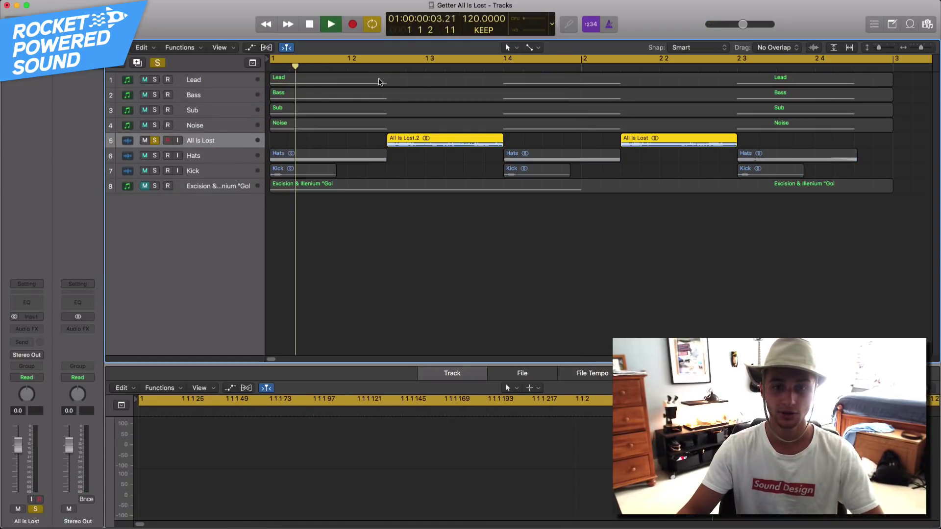
# Unsolo All Is Lost and replay from the start with the full arrangement audible
pyautogui.click(154, 140)
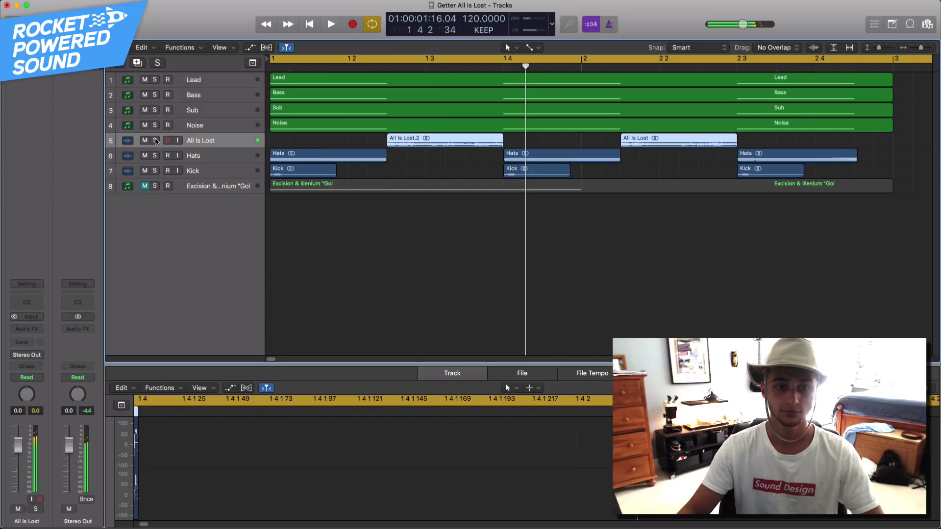
pyautogui.press('Return')
pyautogui.press('space')
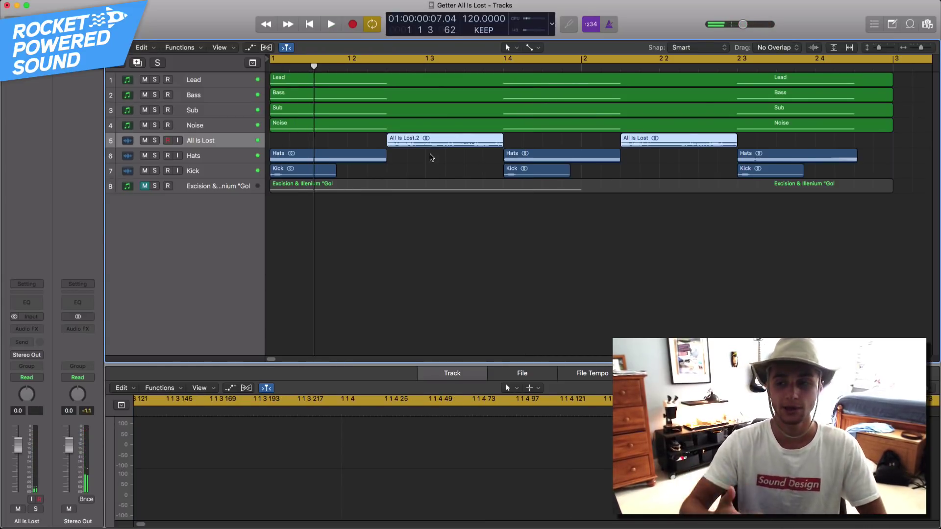
pyautogui.press('space')
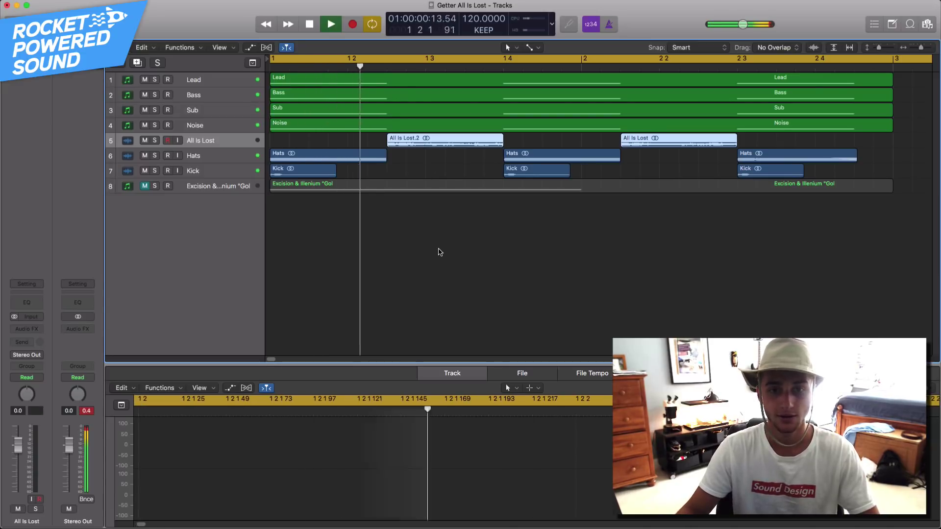